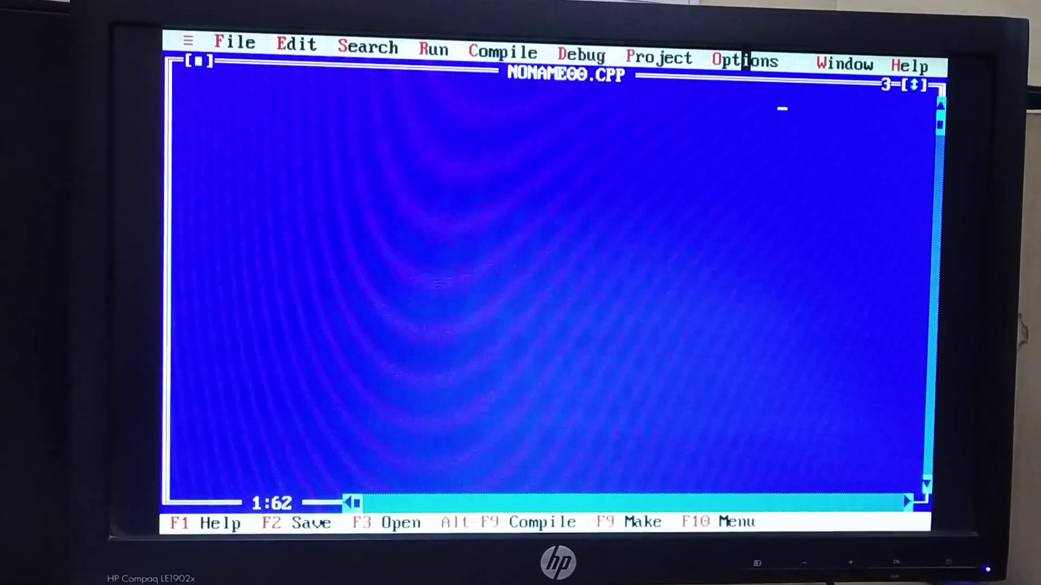
Step: Enable the Graphics library and Standard Run Time in Options > Linker > Libraries and confirm
{"action": "left_click", "coordinate": [732, 60]}
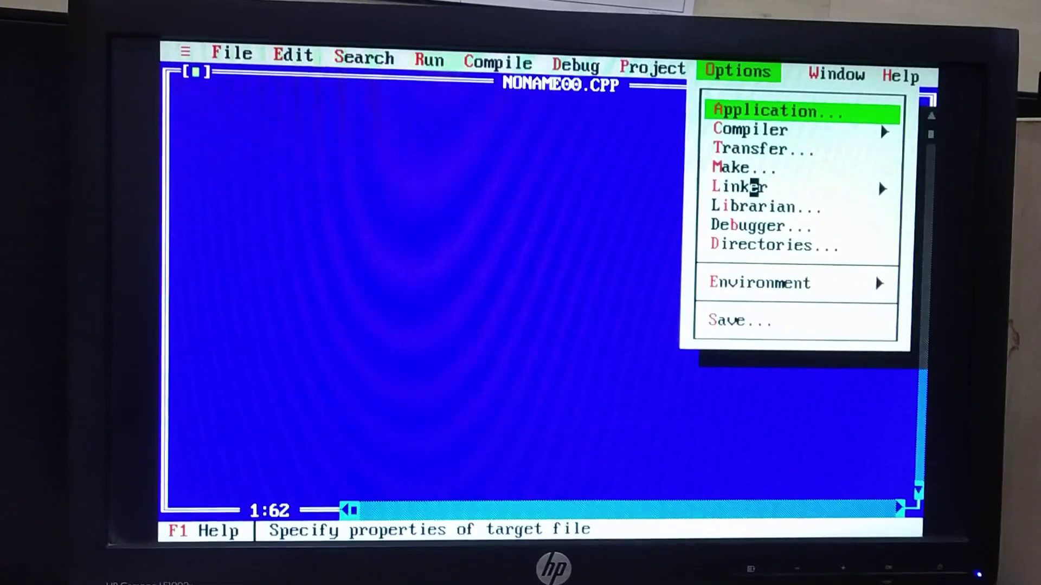
{"action": "left_click", "coordinate": [753, 187]}
{"action": "left_click", "coordinate": [755, 236]}
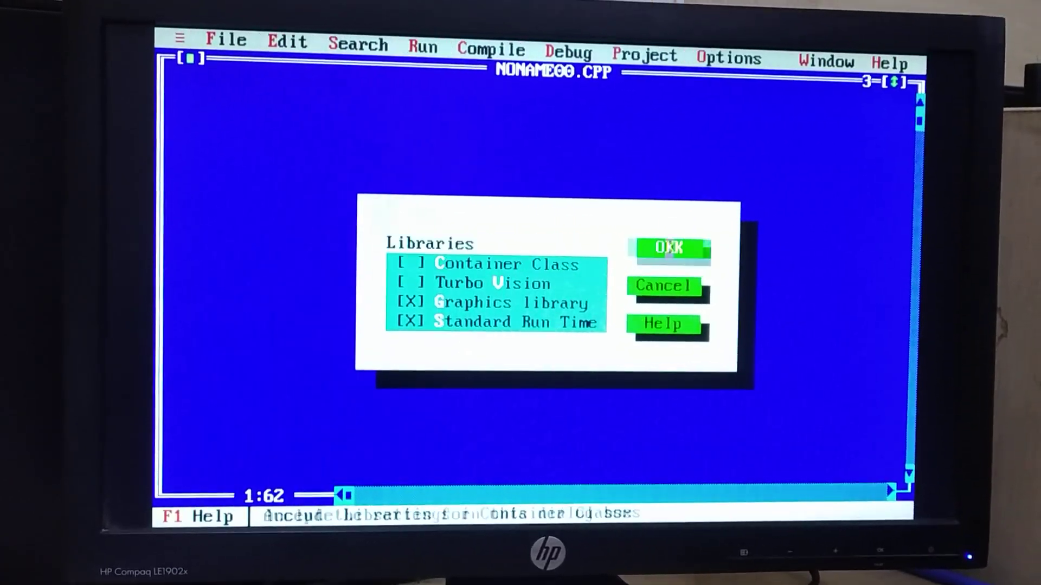
{"action": "left_click", "coordinate": [669, 248]}
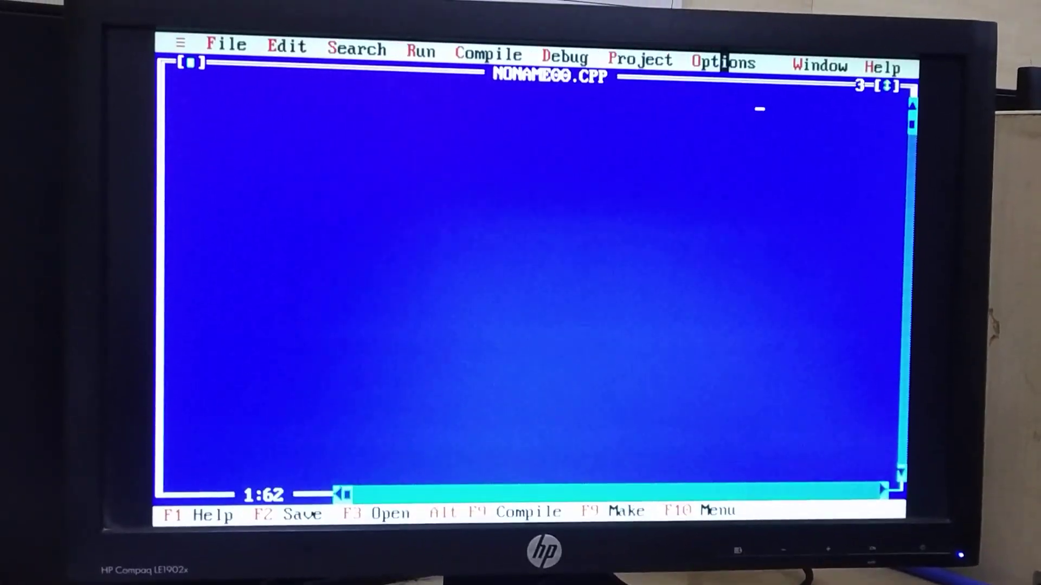
{"action": "left_click", "coordinate": [724, 62]}
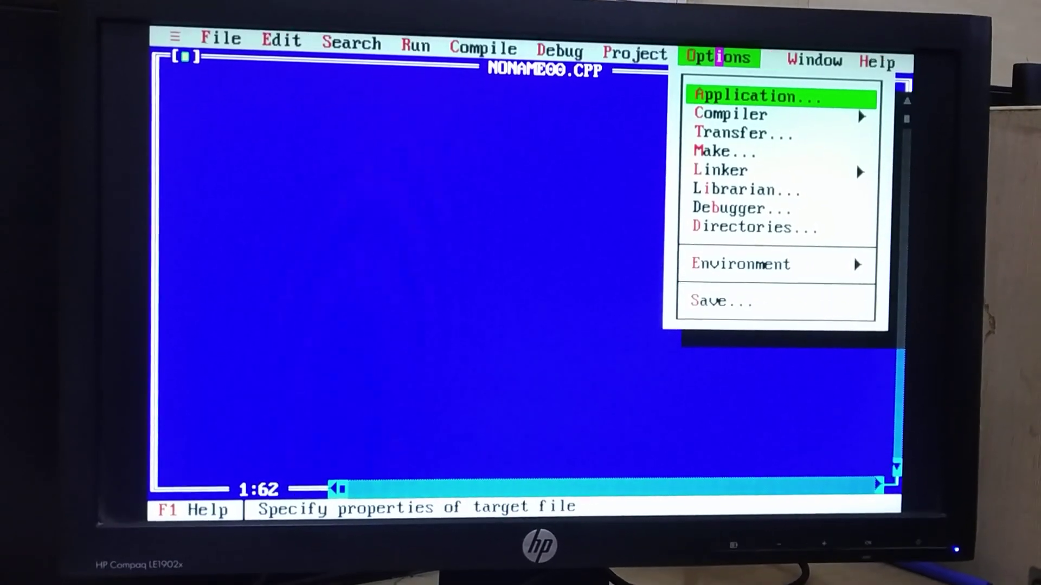
{"action": "left_click", "coordinate": [772, 227]}
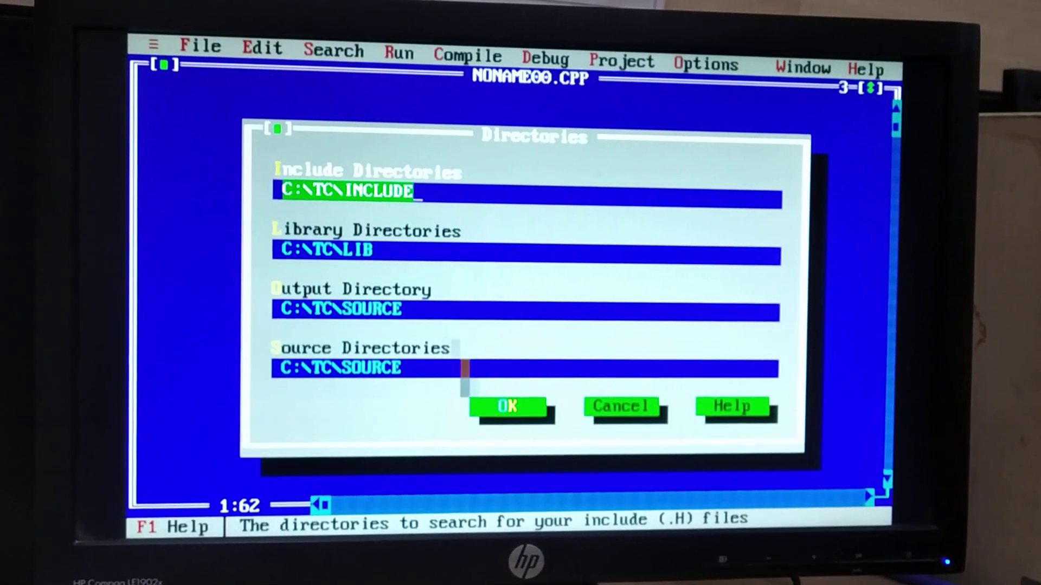
{"action": "left_click", "coordinate": [498, 404]}
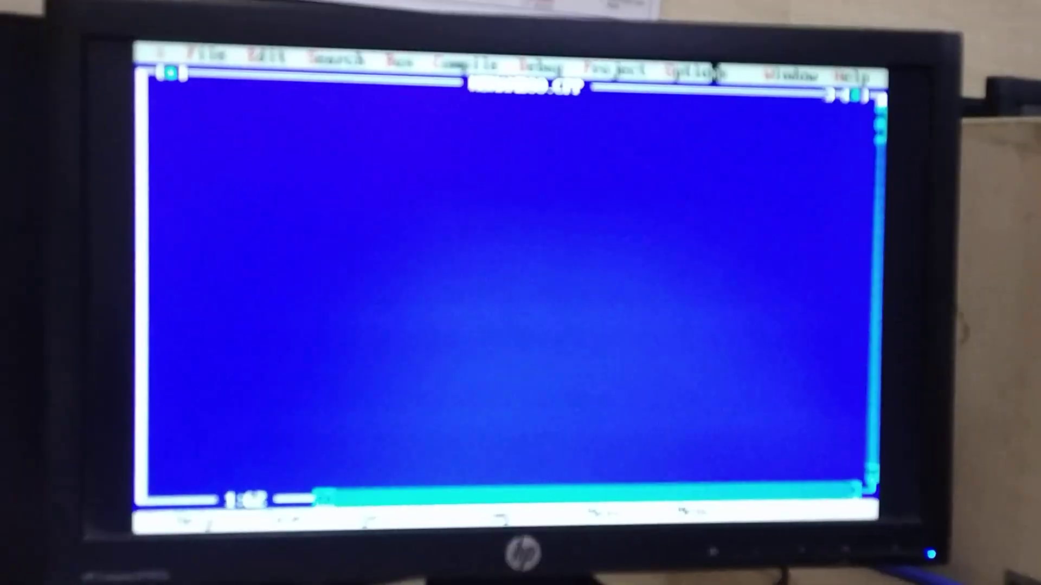
Step: In Editor options, change Tab Size from 8 to 4 and Default Extension from CPP to C
{"action": "left_click", "coordinate": [719, 64]}
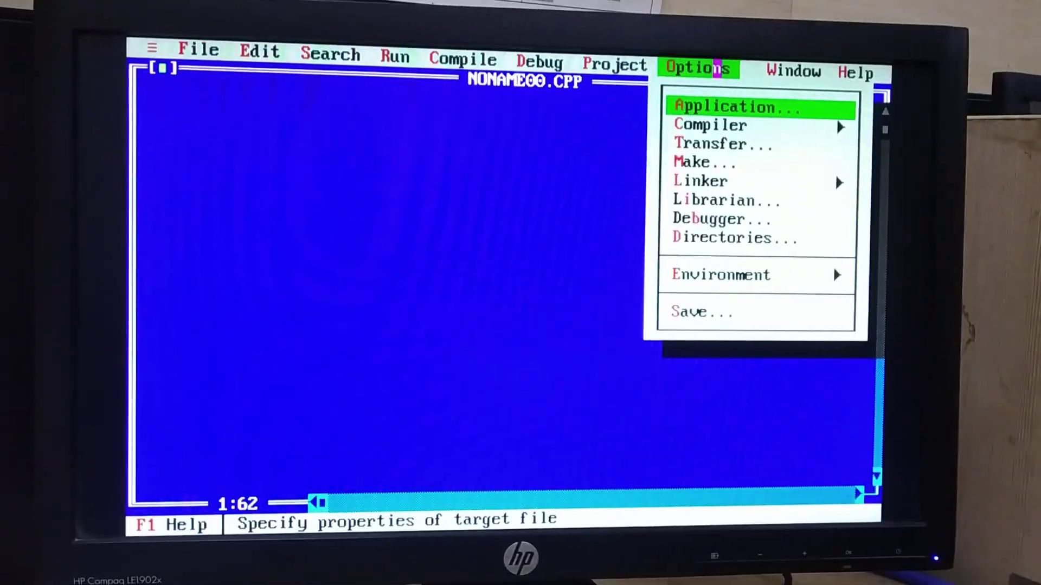
{"action": "left_click", "coordinate": [702, 280]}
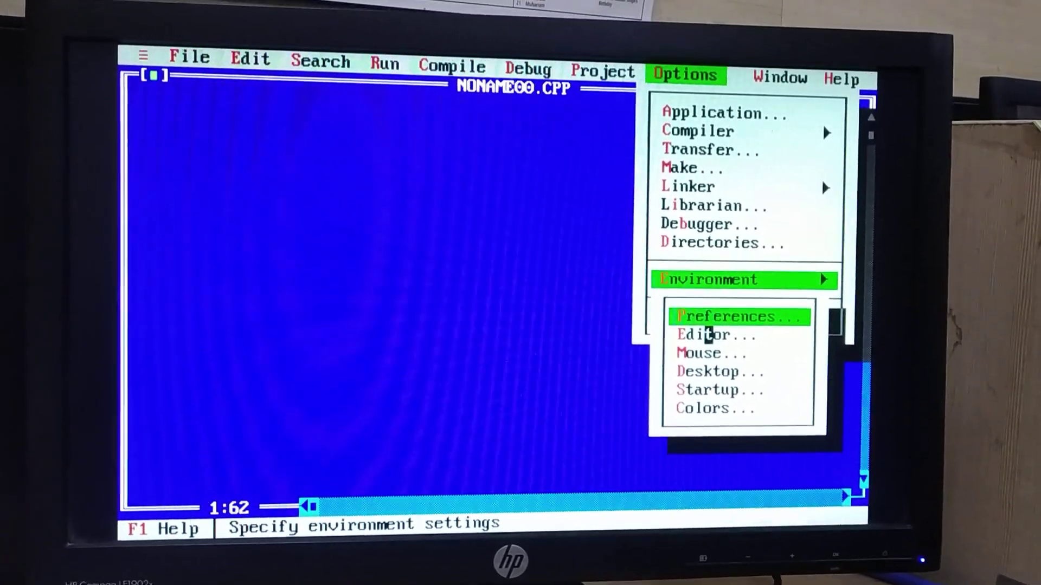
{"action": "left_click", "coordinate": [716, 337]}
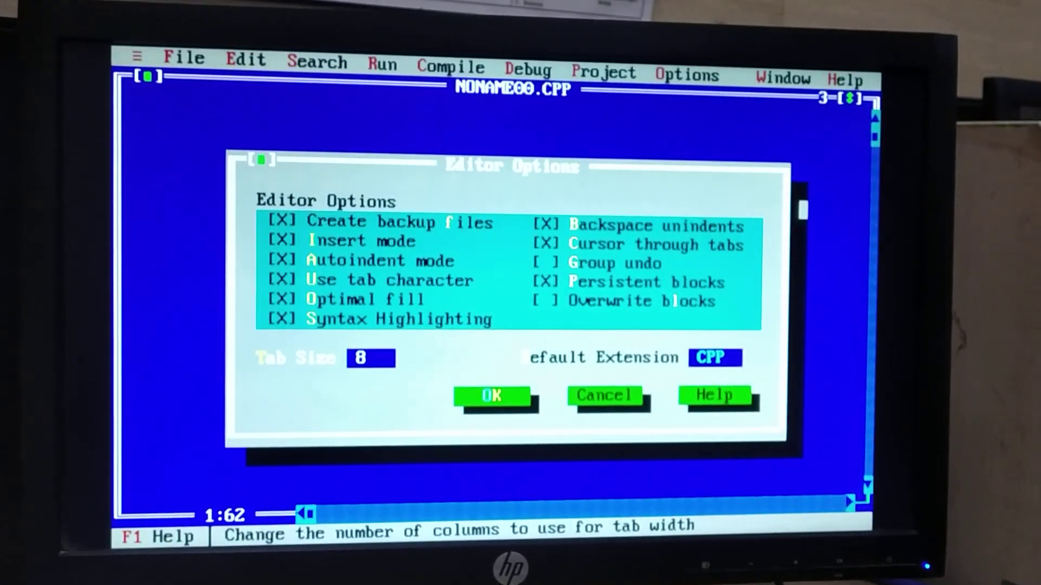
{"action": "key", "text": "BackSpace"}
{"action": "type", "text": "4"}
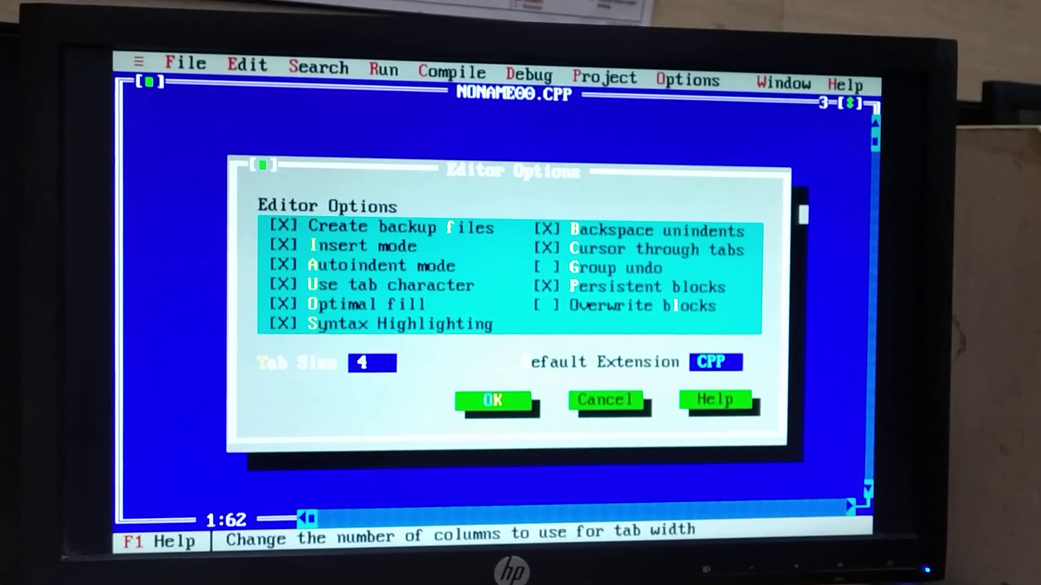
{"action": "left_click", "coordinate": [735, 357]}
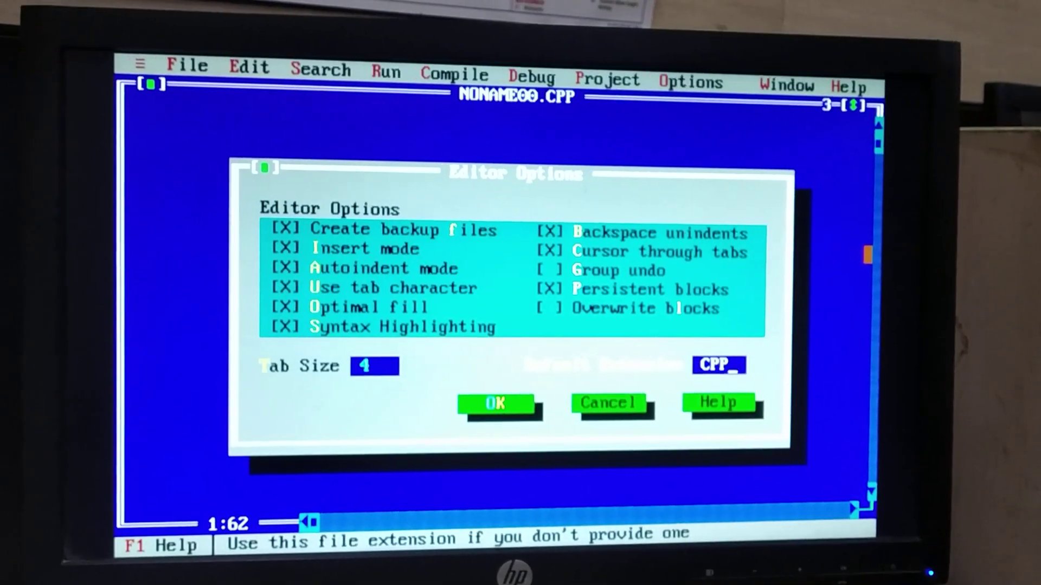
{"action": "key", "text": "BackSpace"}
{"action": "key", "text": "BackSpace"}
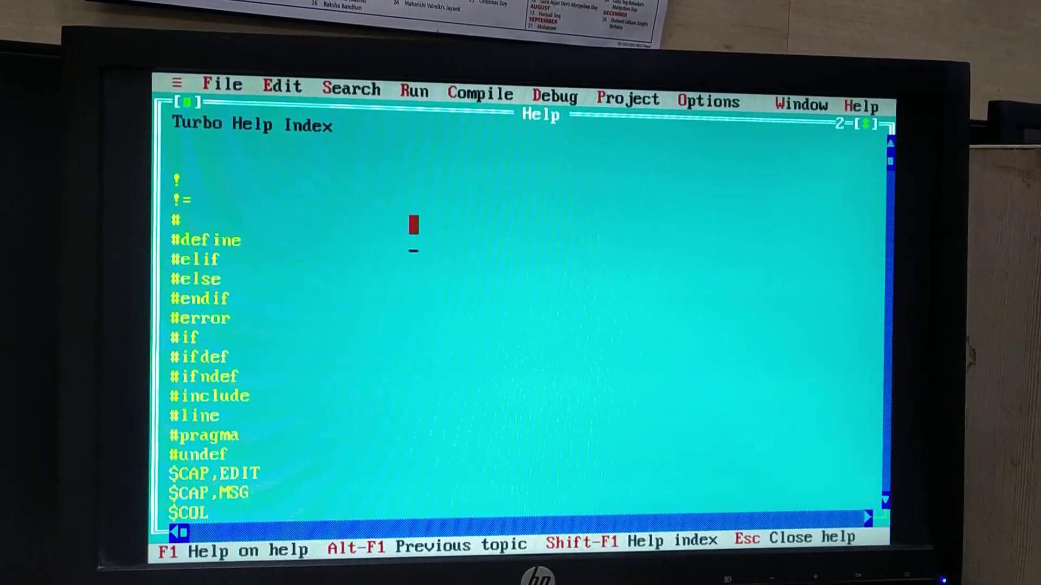
{"action": "type", "text": "n"}
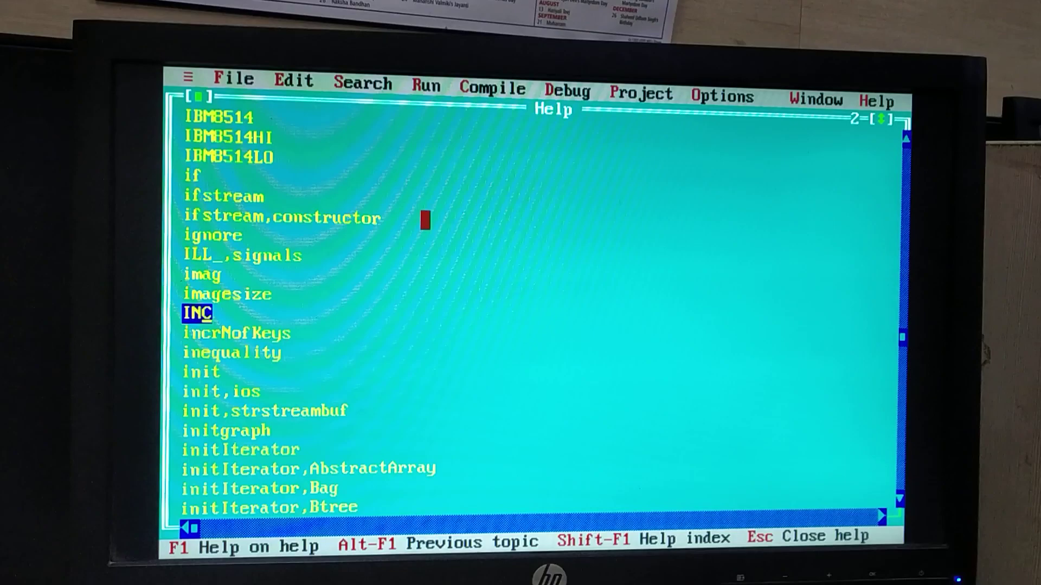
{"action": "type", "text": "itgraph"}
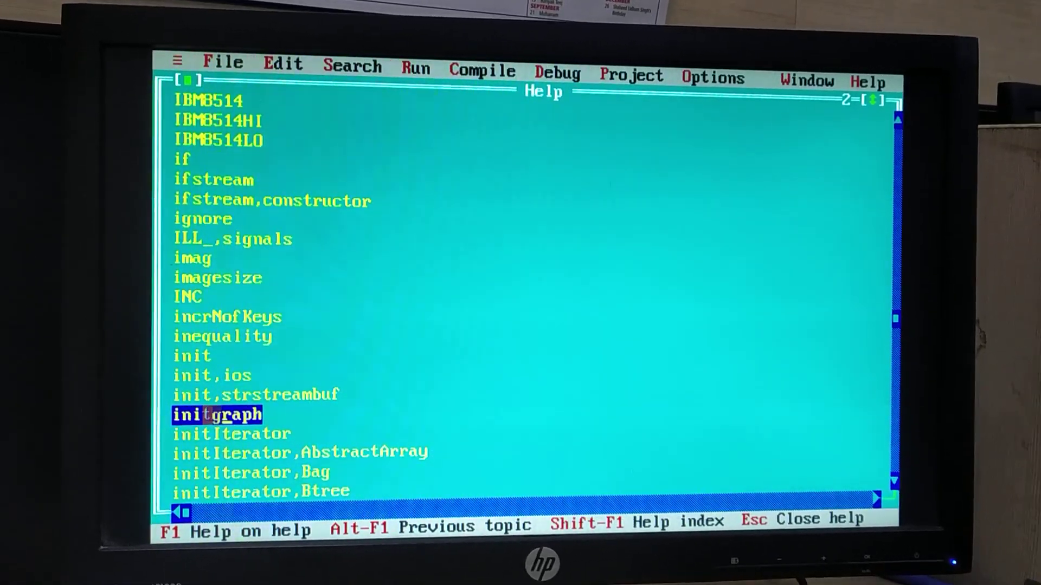
{"action": "type", "text": "t"}
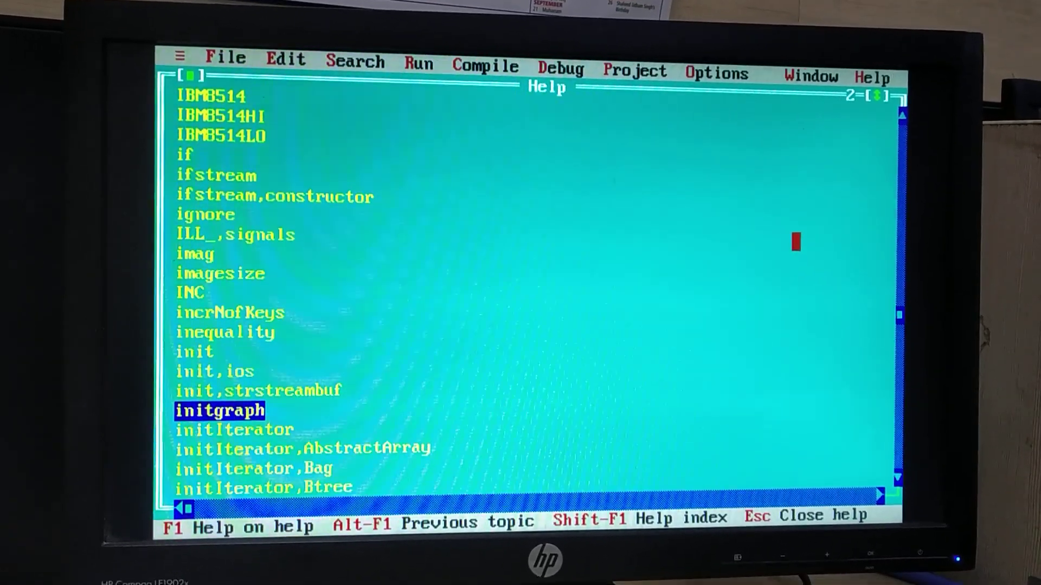
Step: Bring up the initgraph help topic from the Help index
{"action": "key", "text": "Return"}
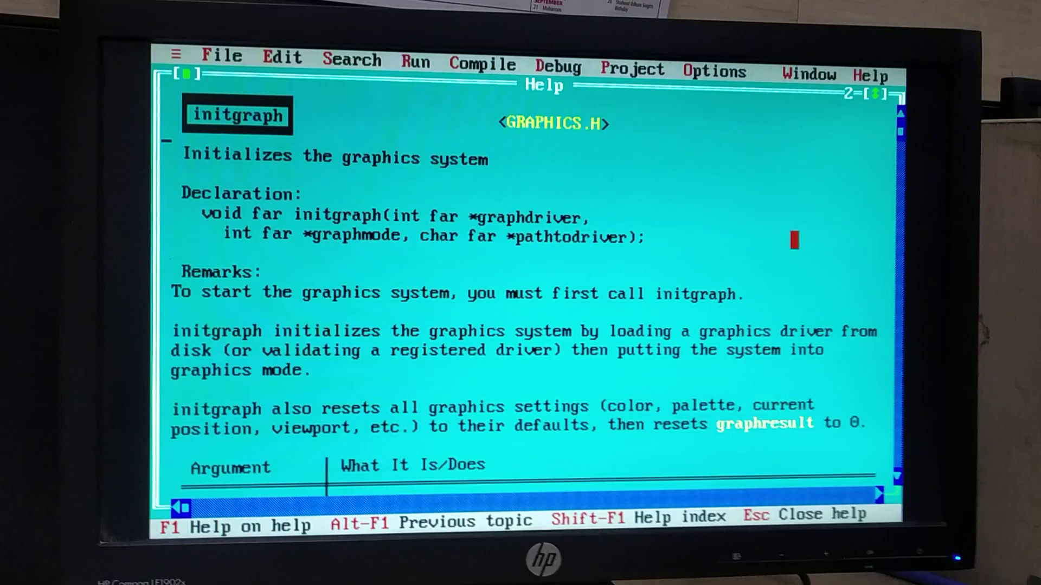
Step: Scroll to the initgraph Example and select its code lines for copying into NONAME00.CPP
{"action": "key", "text": "Down"}
{"action": "key", "text": "Down"}
{"action": "key", "text": "Down"}
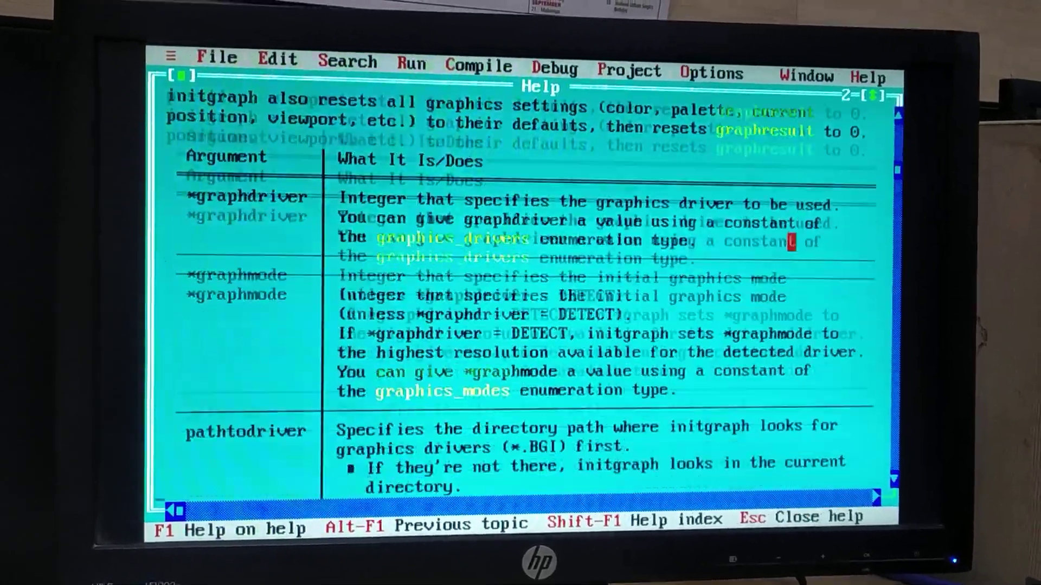
{"action": "key", "text": "Down"}
{"action": "key", "text": "Down"}
{"action": "key", "text": "Down"}
{"action": "key", "text": "Down"}
{"action": "key", "text": "Down"}
{"action": "key", "text": "Down"}
{"action": "key", "text": "Down"}
{"action": "key", "text": "Down"}
{"action": "key", "text": "Down"}
{"action": "key", "text": "Down"}
{"action": "key", "text": "Down"}
{"action": "key", "text": "Down"}
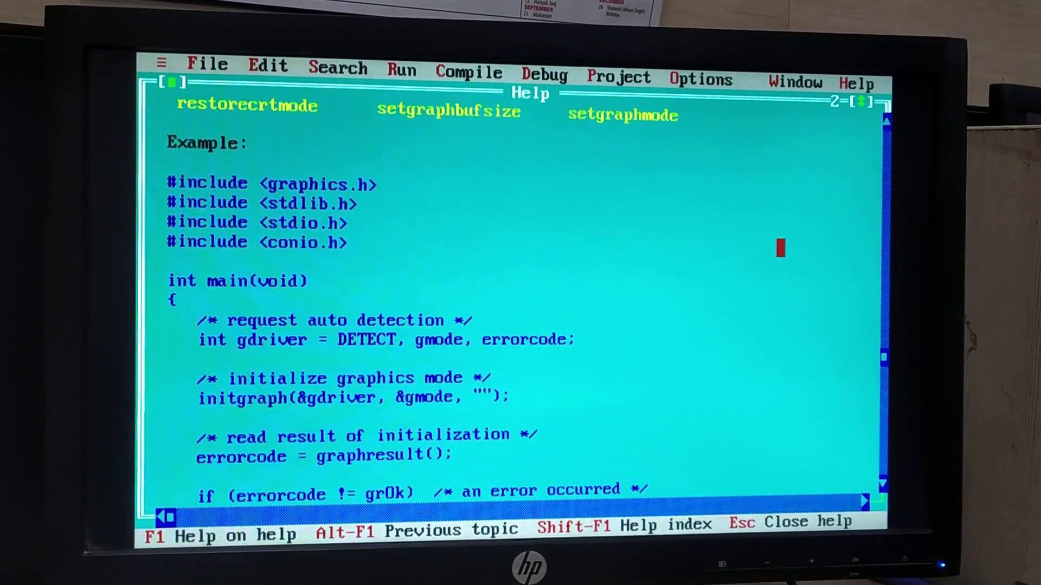
{"action": "key", "text": "shift+Down"}
{"action": "key", "text": "shift+Down"}
{"action": "key", "text": "shift+Down"}
{"action": "key", "text": "shift+Down"}
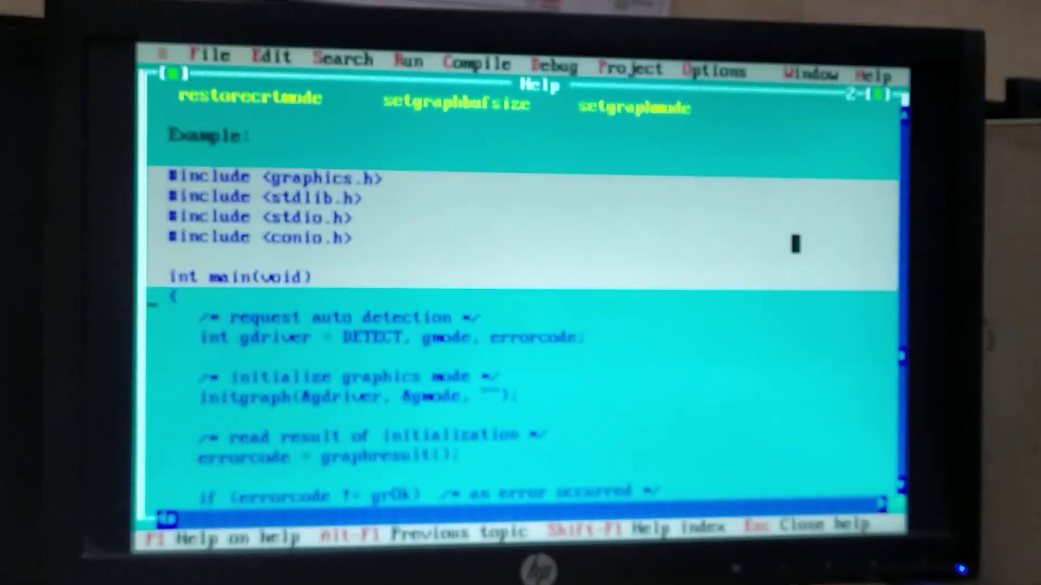
{"action": "key", "text": "shift+Down"}
{"action": "key", "text": "shift+Down"}
{"action": "key", "text": "shift+Down"}
{"action": "key", "text": "shift+Down"}
{"action": "key", "text": "shift+Down"}
{"action": "key", "text": "shift+Down"}
{"action": "key", "text": "shift+Down"}
{"action": "key", "text": "shift+Down"}
{"action": "key", "text": "shift+Down"}
{"action": "key", "text": "shift+Down"}
{"action": "key", "text": "shift+Down"}
{"action": "key", "text": "shift+Down"}
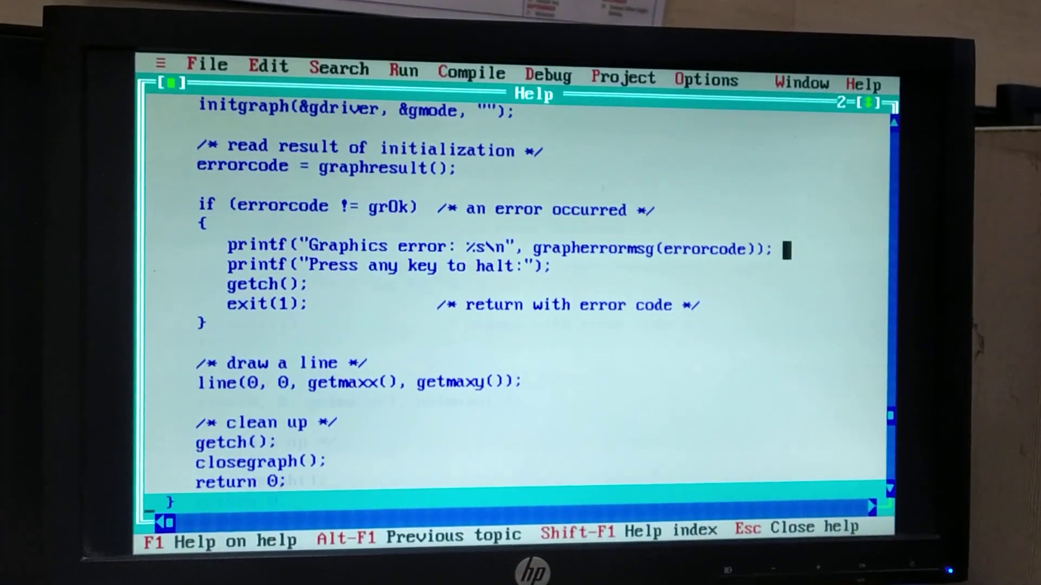
{"action": "key", "text": "shift+Down"}
{"action": "key", "text": "shift+Down"}
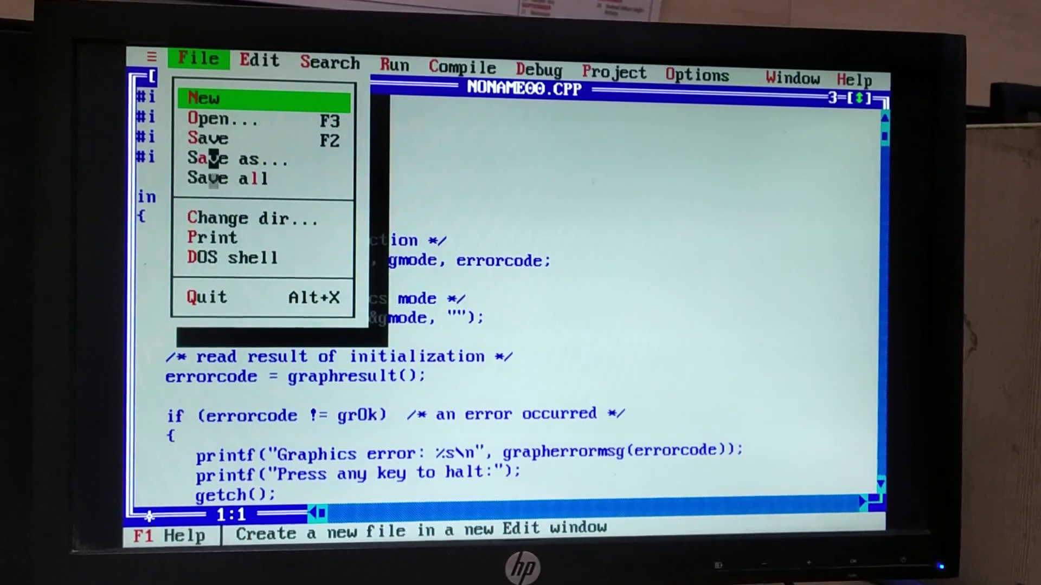
Step: Save the pasted graphics example as TEST.C via Save File As
{"action": "left_click", "coordinate": [211, 154]}
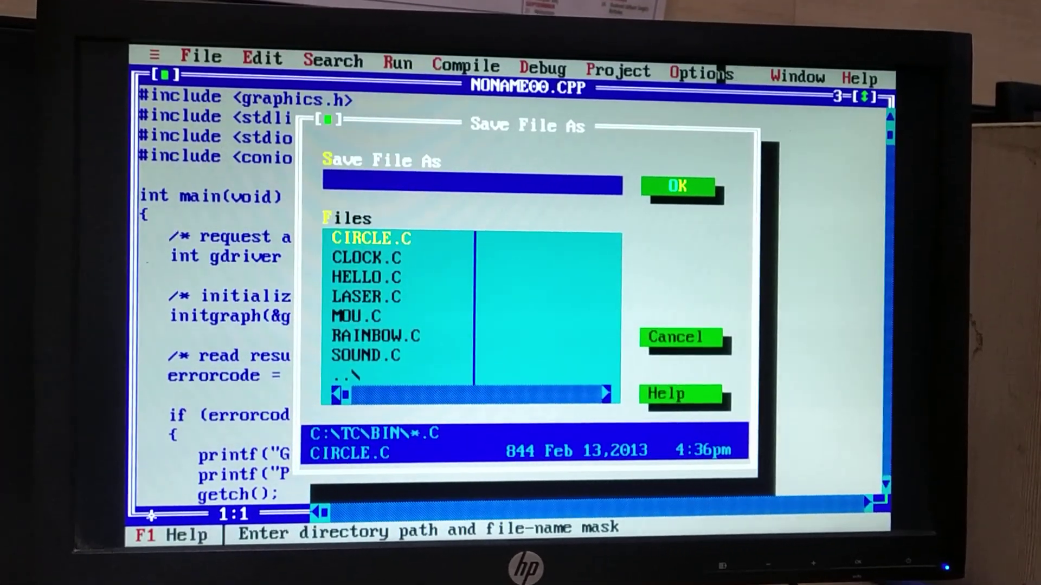
{"action": "type", "text": "test"}
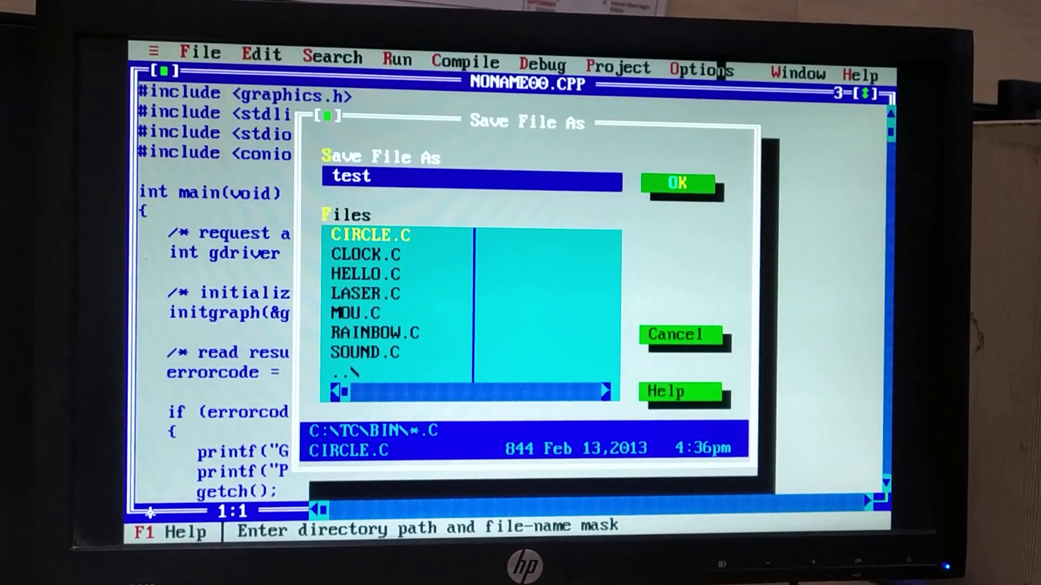
{"action": "type", "text": "."}
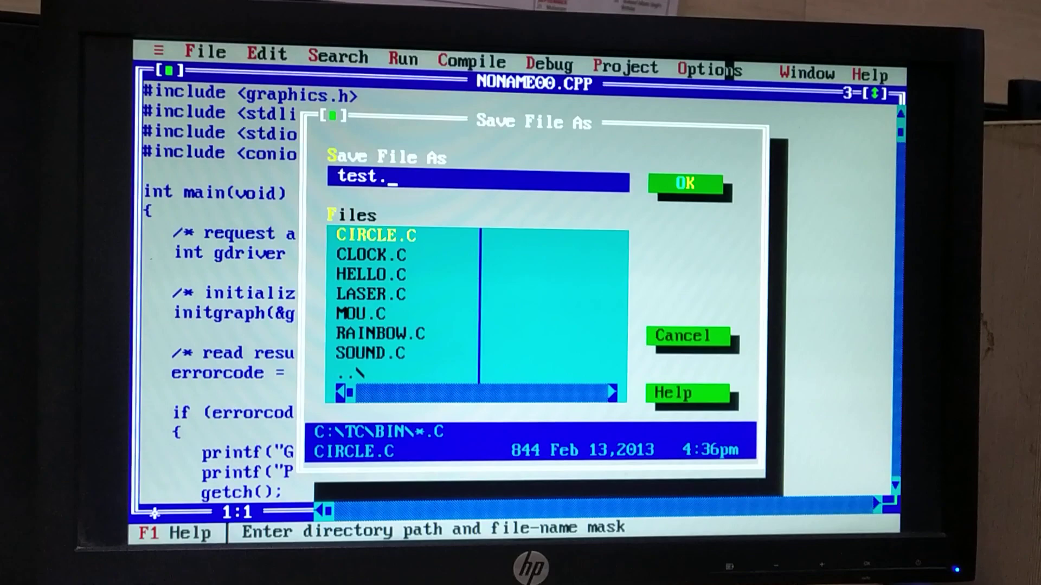
{"action": "type", "text": "c"}
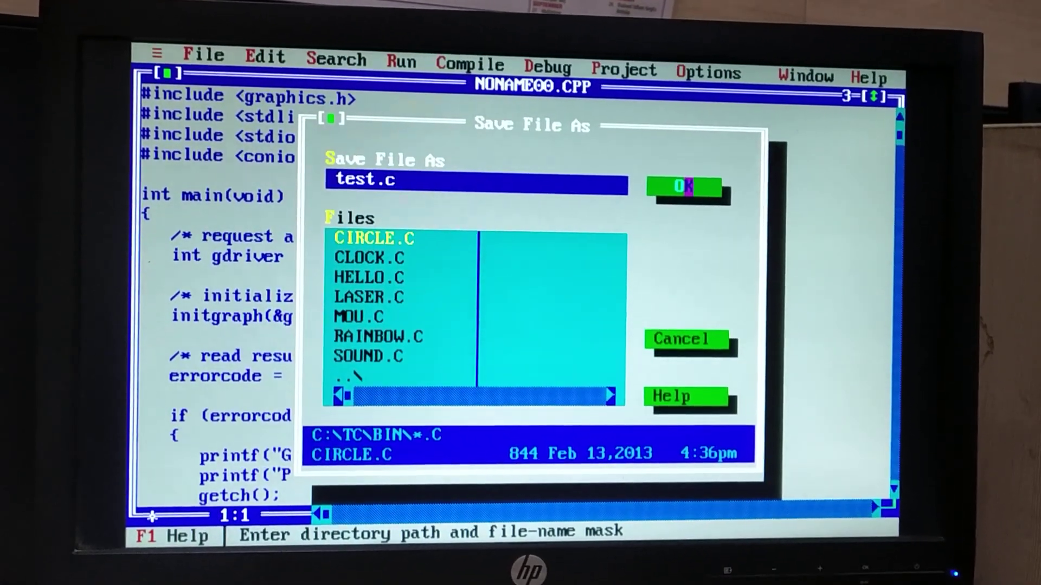
{"action": "left_click", "coordinate": [687, 187]}
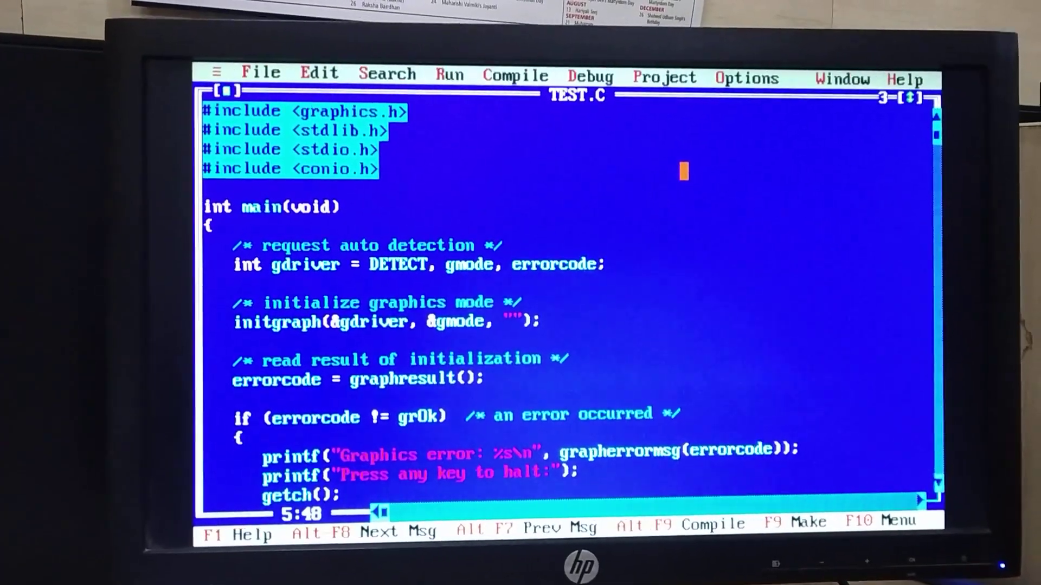
Step: Switch out of the DOSBox window to the Windows desktop with Alt+Tab
{"action": "key", "text": "alt+Tab"}
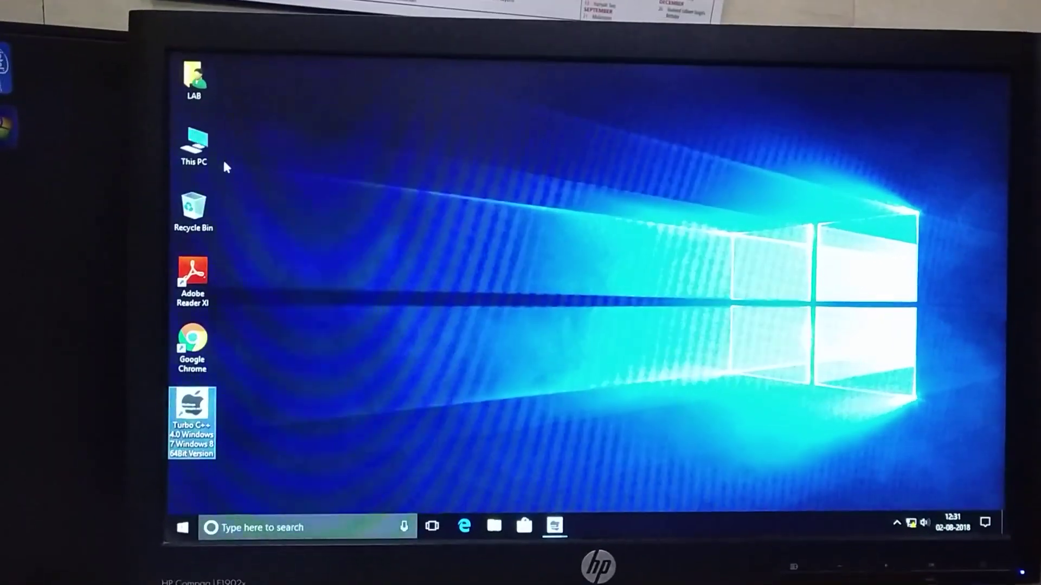
Step: Browse This PC > Local Disk (C:) > TurboC4 > TC and select the BGI folder
{"action": "left_click", "coordinate": [194, 147]}
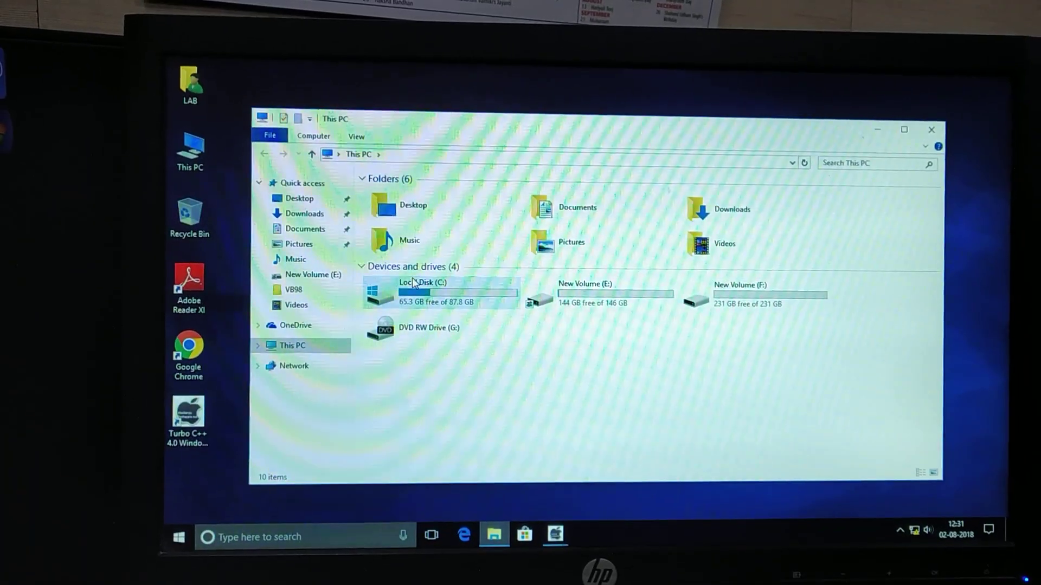
{"action": "double_click", "coordinate": [414, 282]}
{"action": "left_click", "coordinate": [413, 283]}
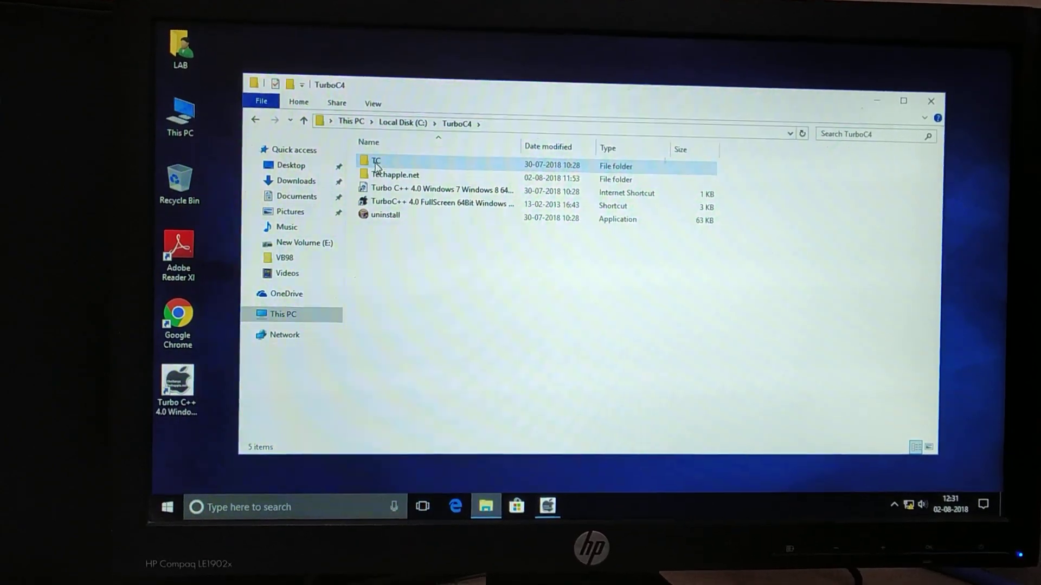
{"action": "double_click", "coordinate": [375, 167]}
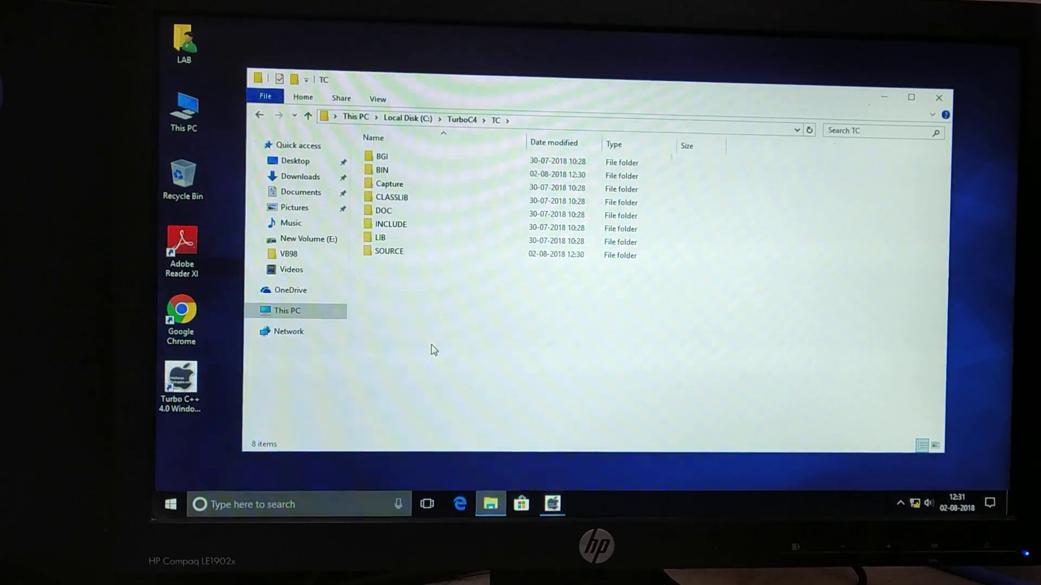
{"action": "left_click", "coordinate": [398, 156]}
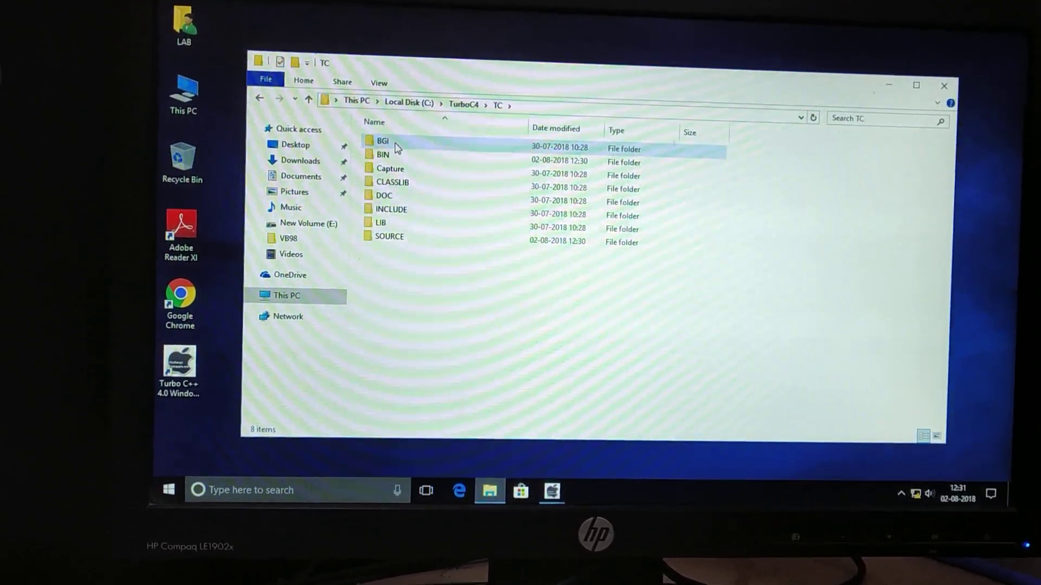
Step: Locate EGAVGA.BGI in the BGI folder, read its full path from the address bar, then return to TEST.C
{"action": "double_click", "coordinate": [393, 146]}
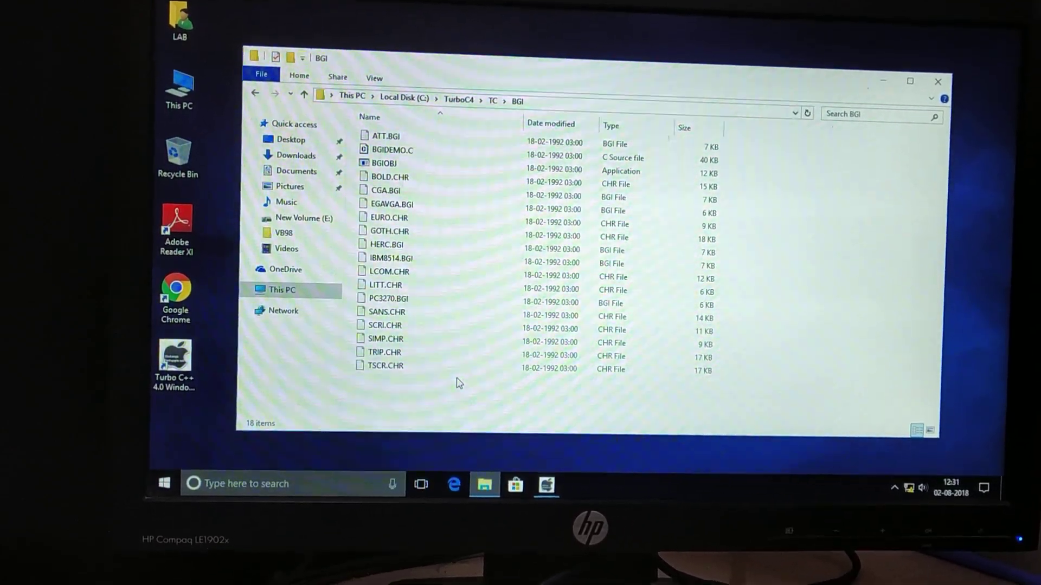
{"action": "left_click", "coordinate": [392, 209]}
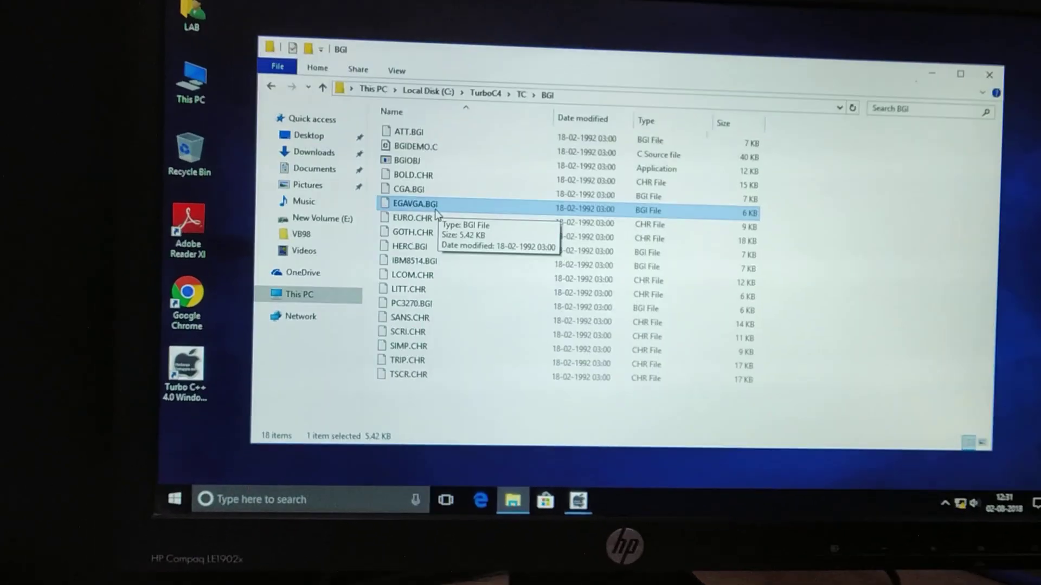
{"action": "left_click", "coordinate": [549, 84]}
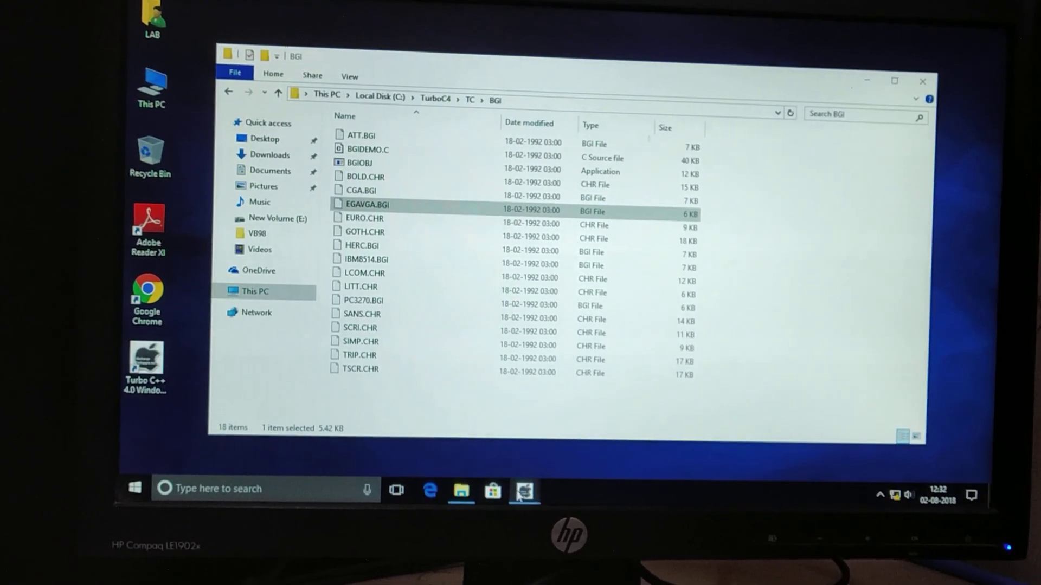
{"action": "mouse_move", "coordinate": [524, 490]}
{"action": "left_click", "coordinate": [599, 418]}
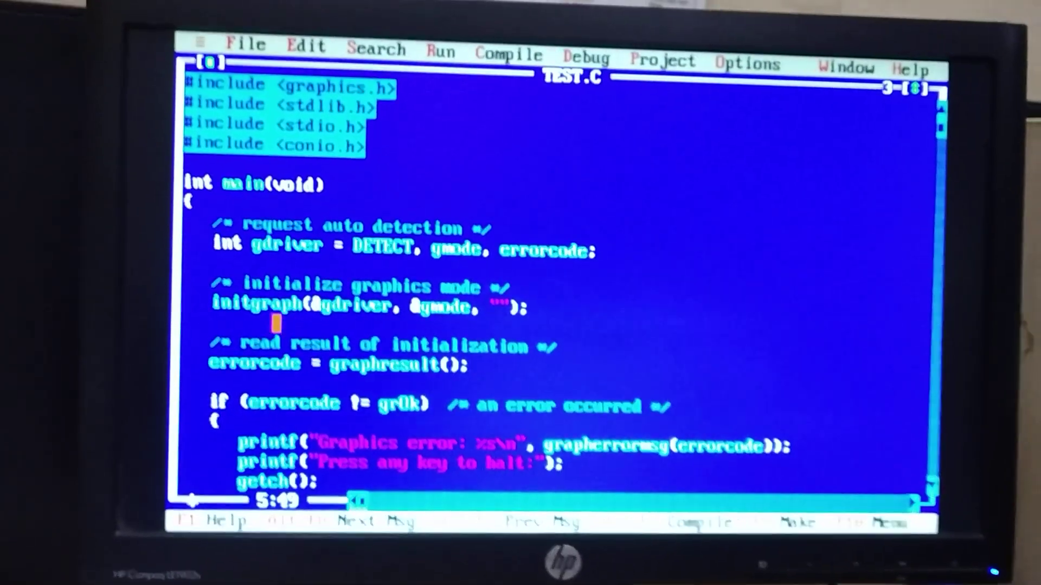
Step: Enter C:\\TurboC3\\tc\\bgi as the driver path inside the initgraph call's empty quotes
{"action": "left_click", "coordinate": [281, 299]}
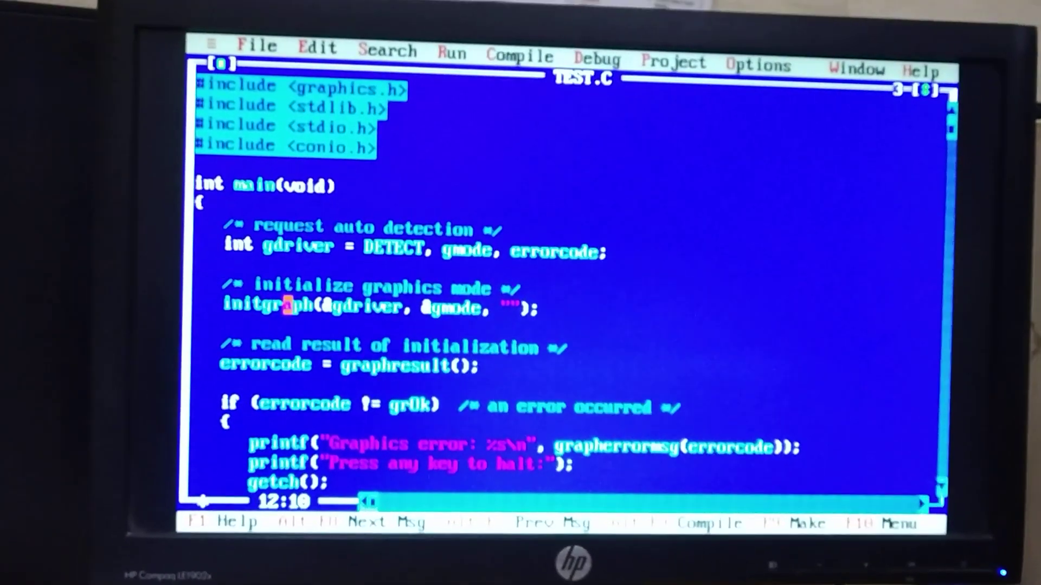
{"action": "key", "text": "Left"}
{"action": "key", "text": "Left"}
{"action": "key", "text": "Left"}
{"action": "key", "text": "Left"}
{"action": "key", "text": "Left"}
{"action": "key", "text": "Left"}
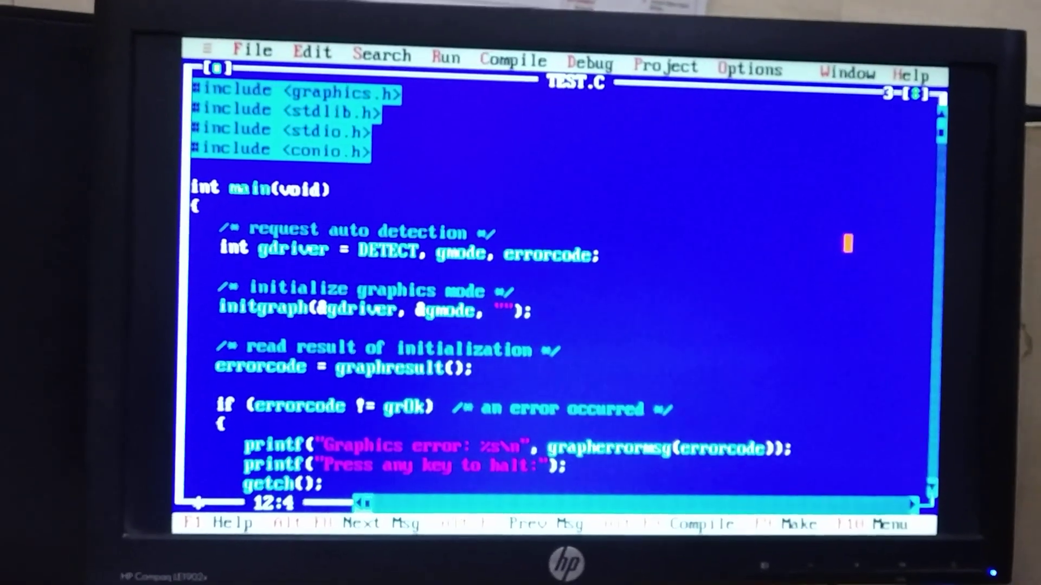
{"action": "key", "text": "shift+Right"}
{"action": "key", "text": "shift+Right"}
{"action": "key", "text": "shift+Right"}
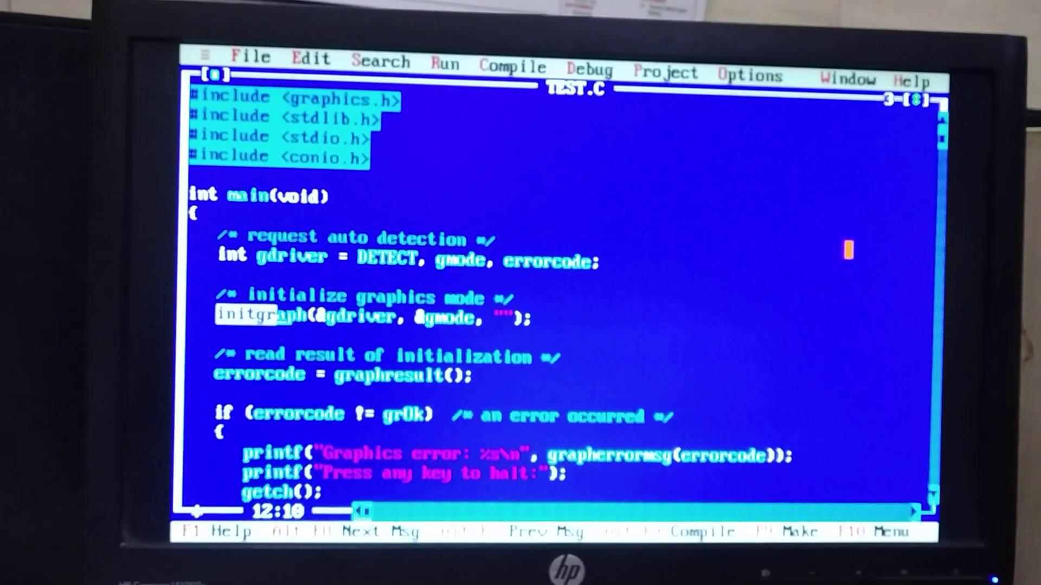
{"action": "key", "text": "shift+Right"}
{"action": "key", "text": "shift+Right"}
{"action": "key", "text": "shift+Right"}
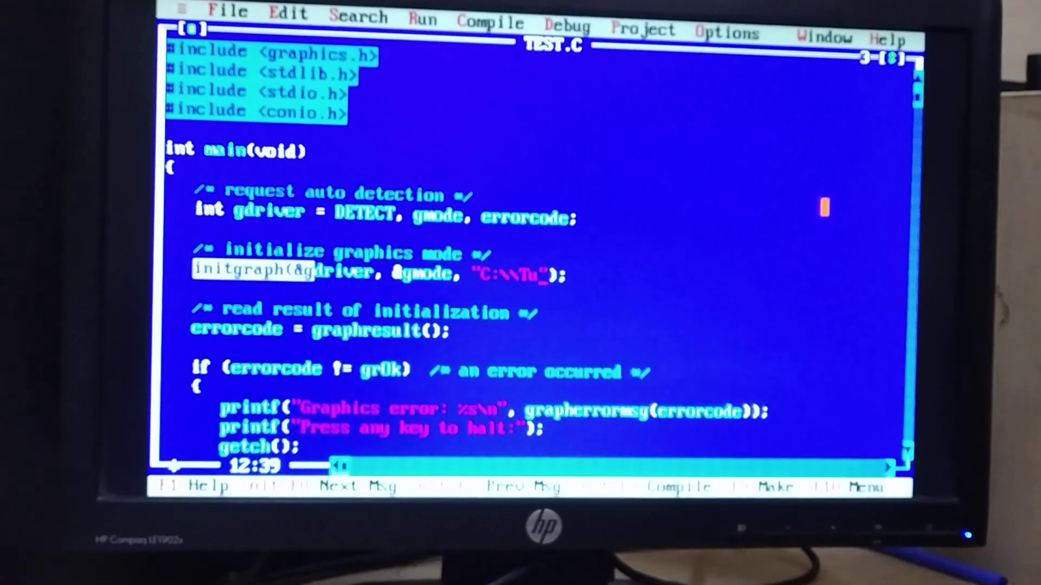
{"action": "type", "text": "urbo"}
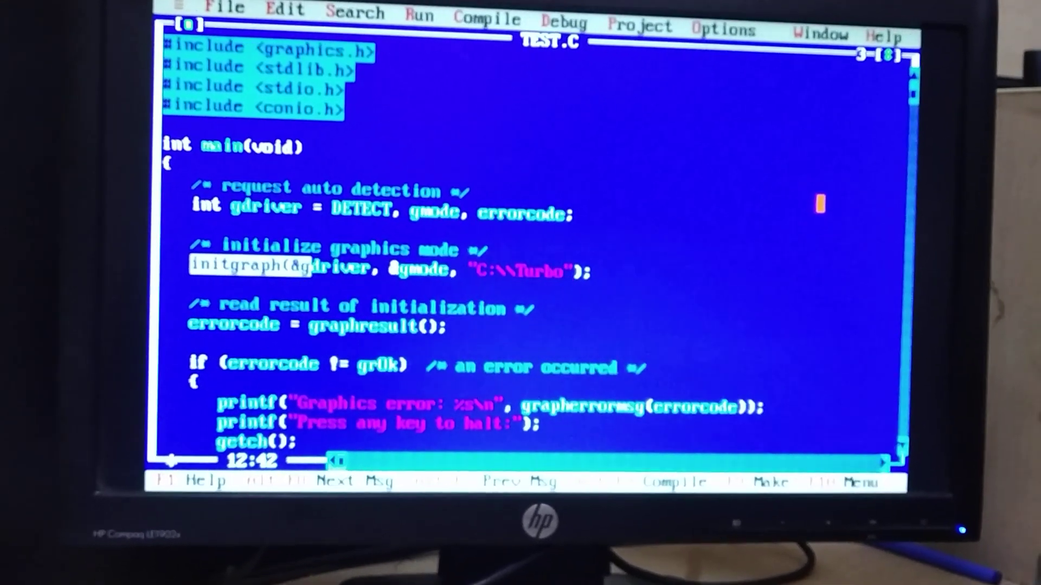
{"action": "type", "text": "C3\\\\tc\\\\"}
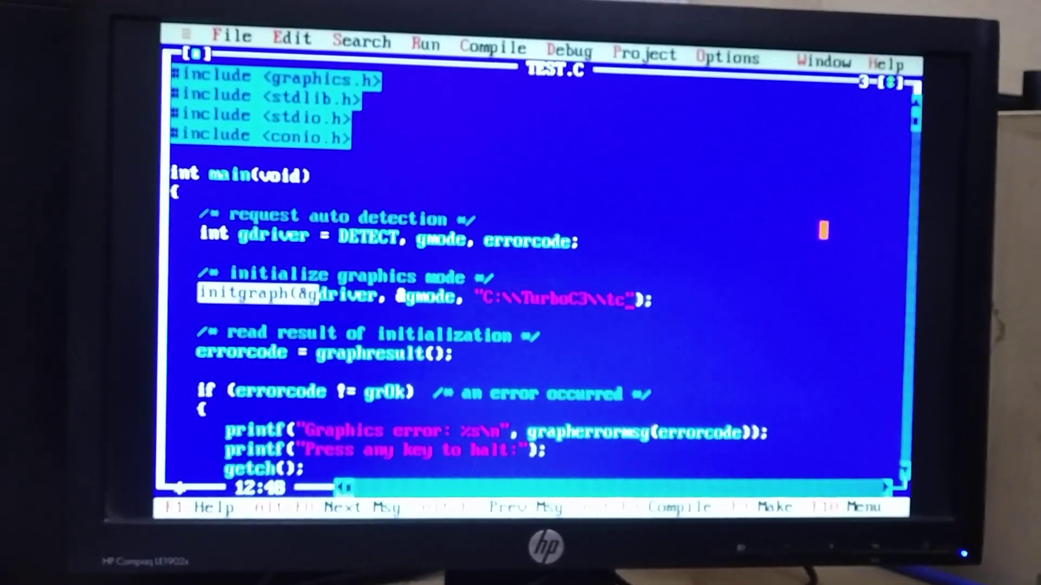
{"action": "type", "text": "bgi"}
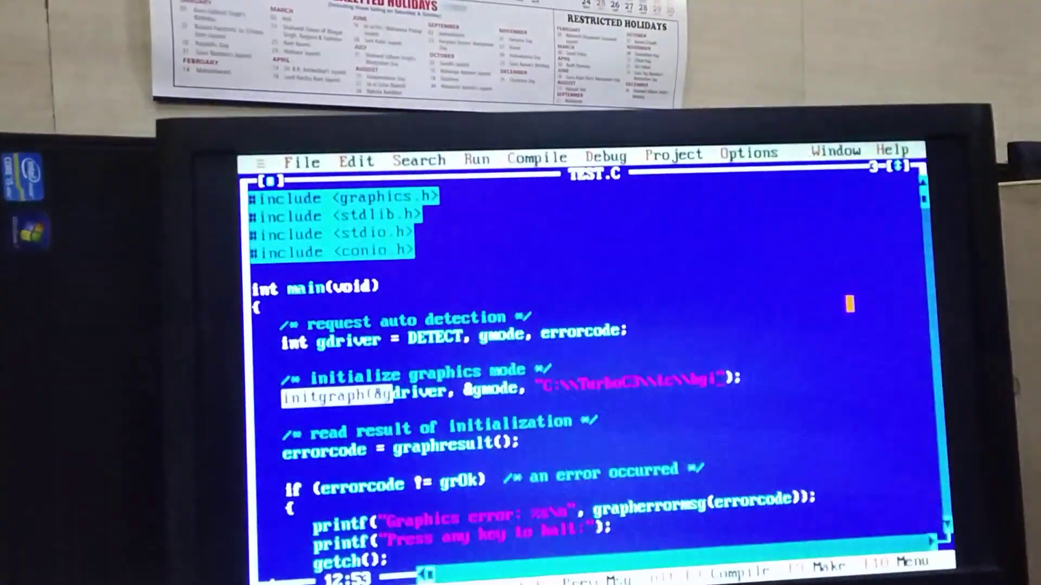
{"action": "key", "text": "Left"}
{"action": "key", "text": "Left"}
{"action": "key", "text": "Left"}
{"action": "key", "text": "Left"}
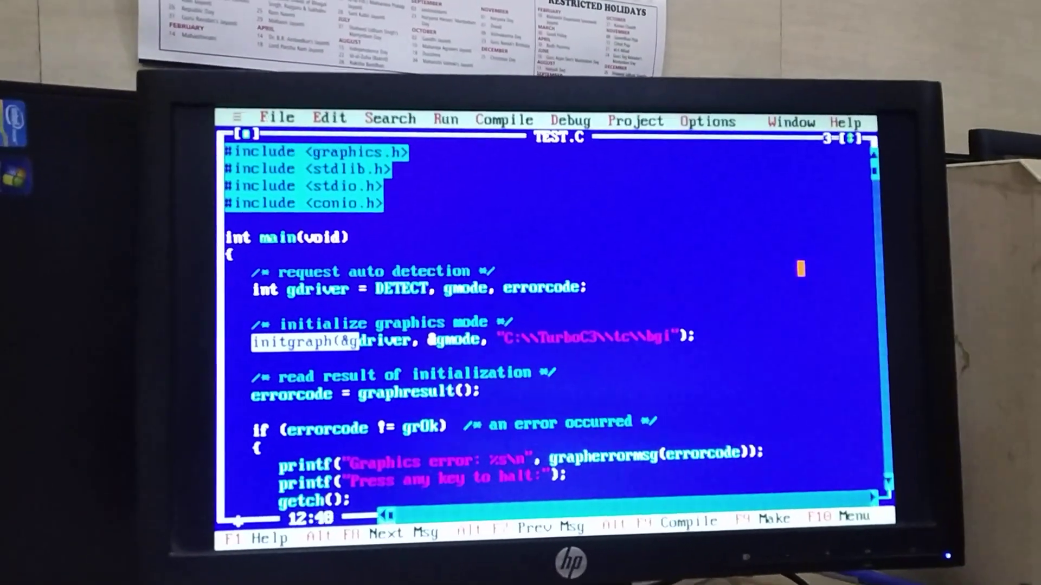
{"action": "key", "text": "Left"}
{"action": "key", "text": "Left"}
{"action": "key", "text": "Left"}
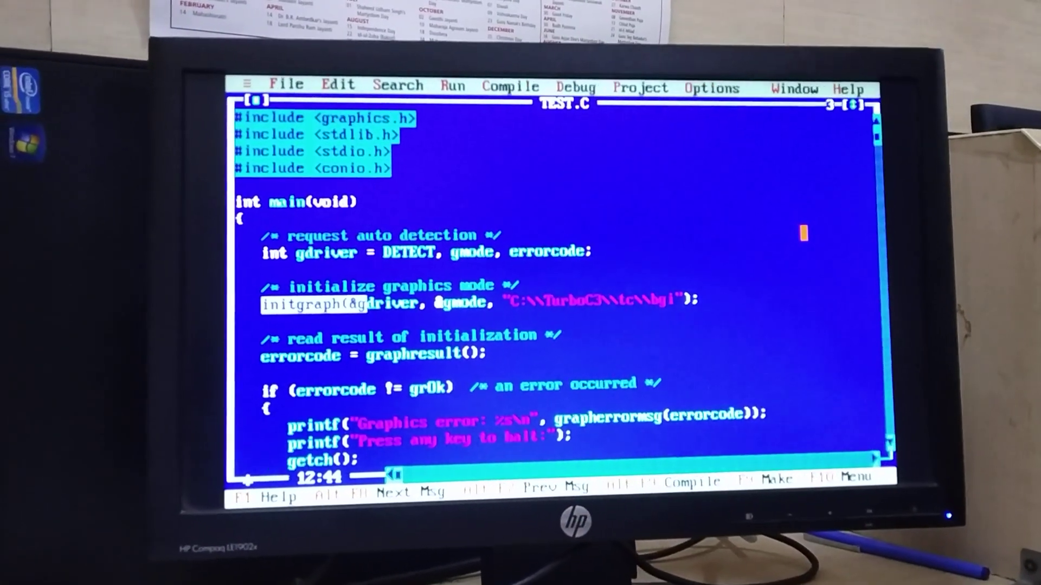
Step: Trim the path to C:\\tc\\bgi and run with Ctrl+F9 so the diagonal line is drawn
{"action": "key", "text": "BackSpace"}
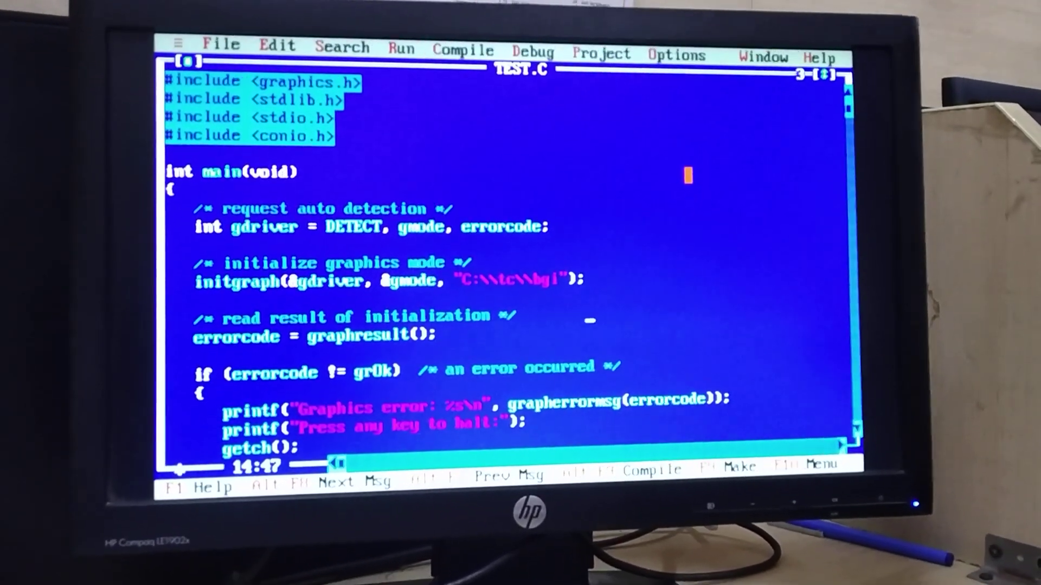
{"action": "key", "text": "ctrl+F9"}
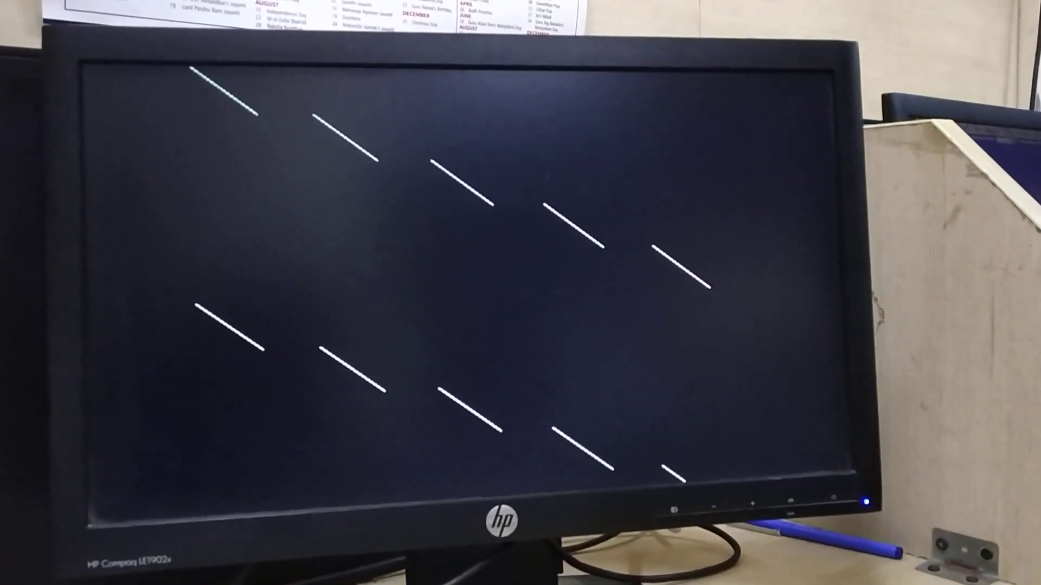
Step: End the running graphics program and return to the TEST.C source editor
{"action": "key", "text": "Return"}
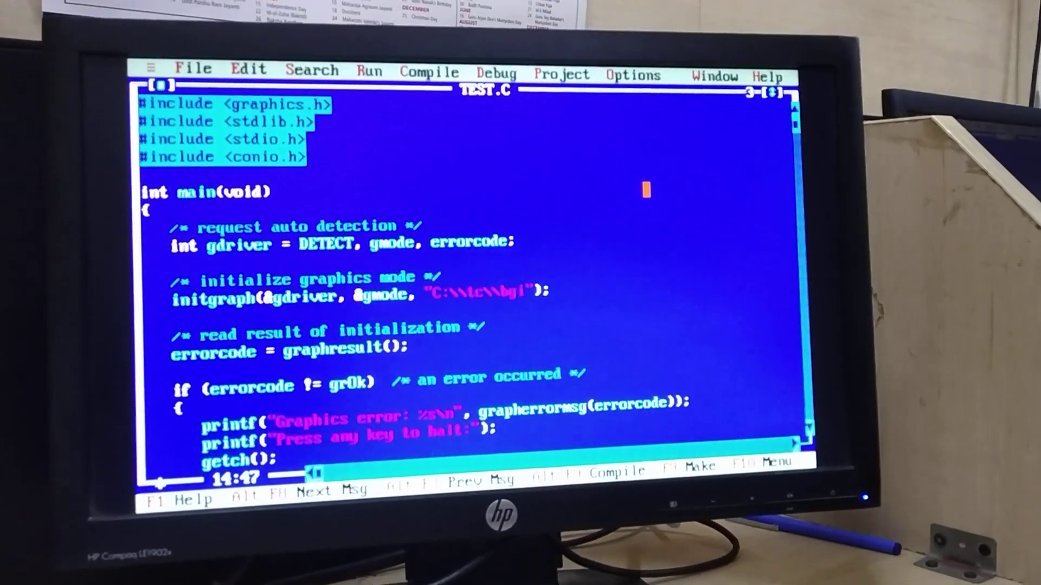